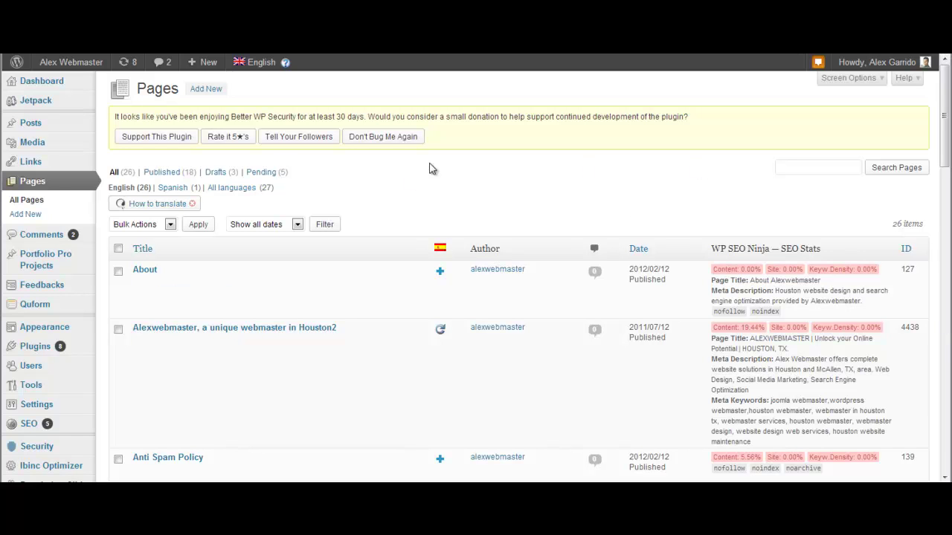
Start a new page with four filler lines (sdafdsfa, dfasdfas, afsdfsf, asfddfas) and open Add Media
left_click(32, 222)
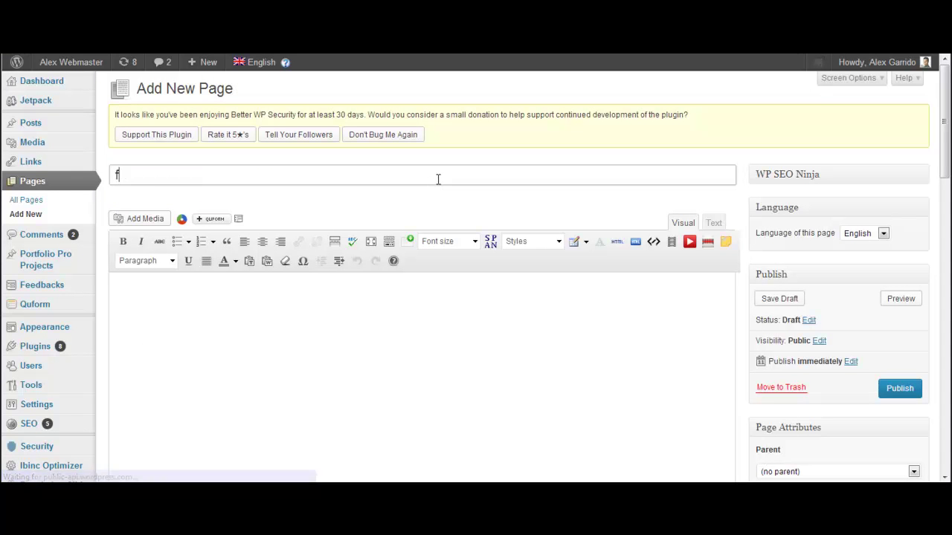
left_click(414, 298)
type("sdafdsfa")
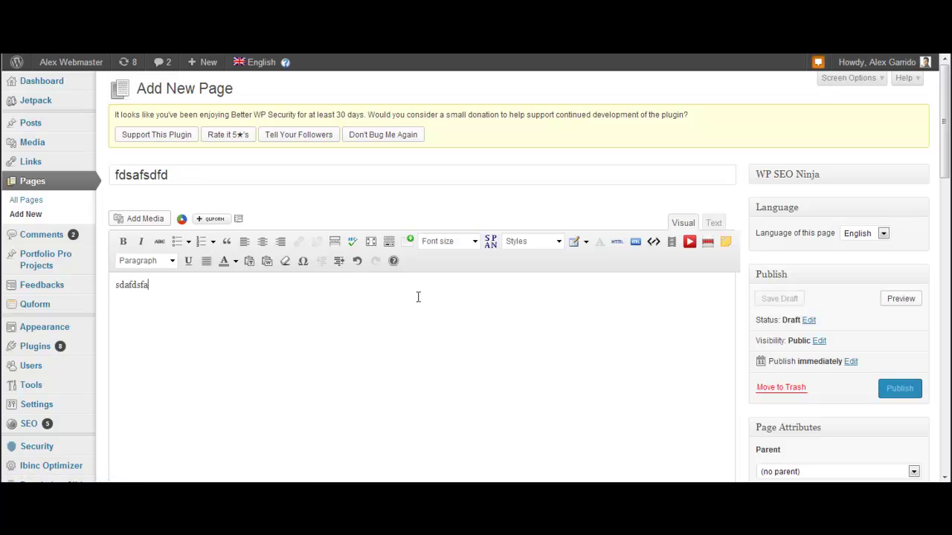
key("Return")
type("dfasdfas")
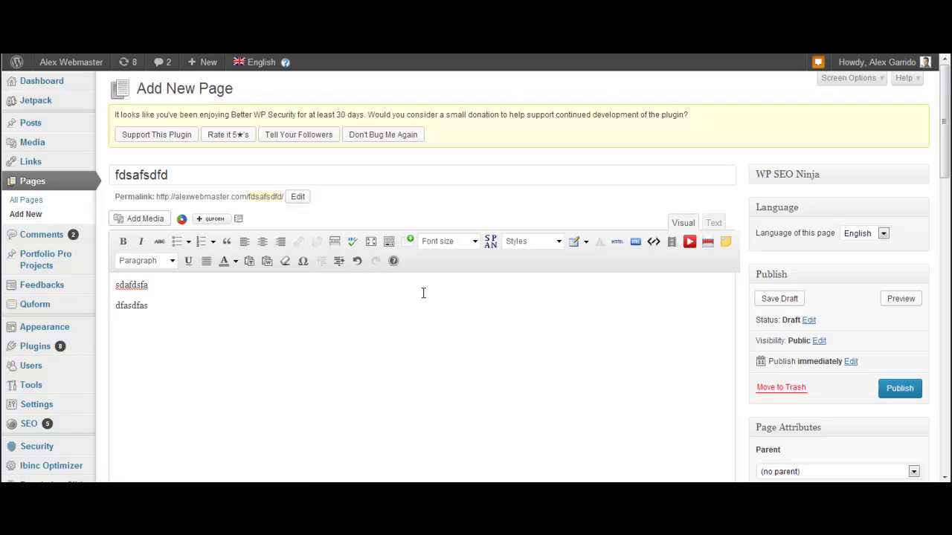
key("Return")
type("afsdfsf")
key("Return")
type("asfddfas")
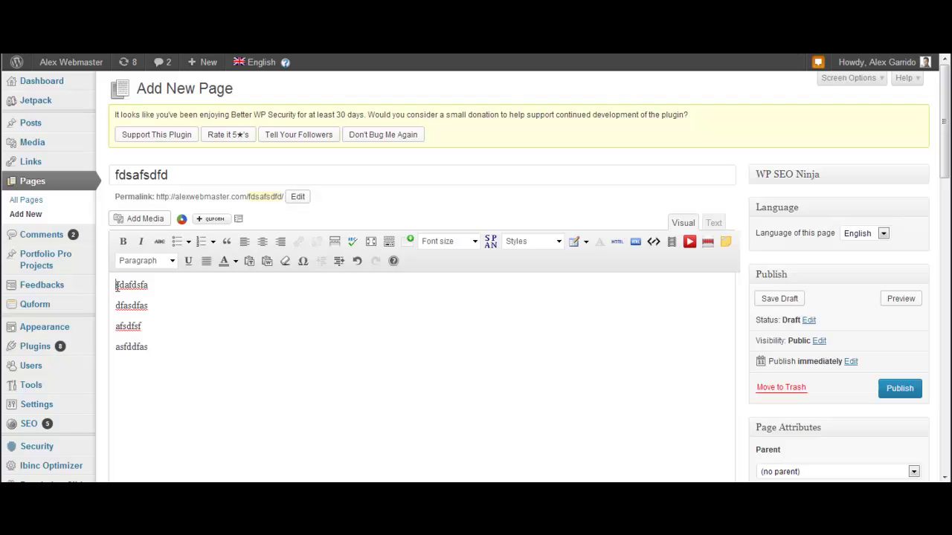
left_click(139, 219)
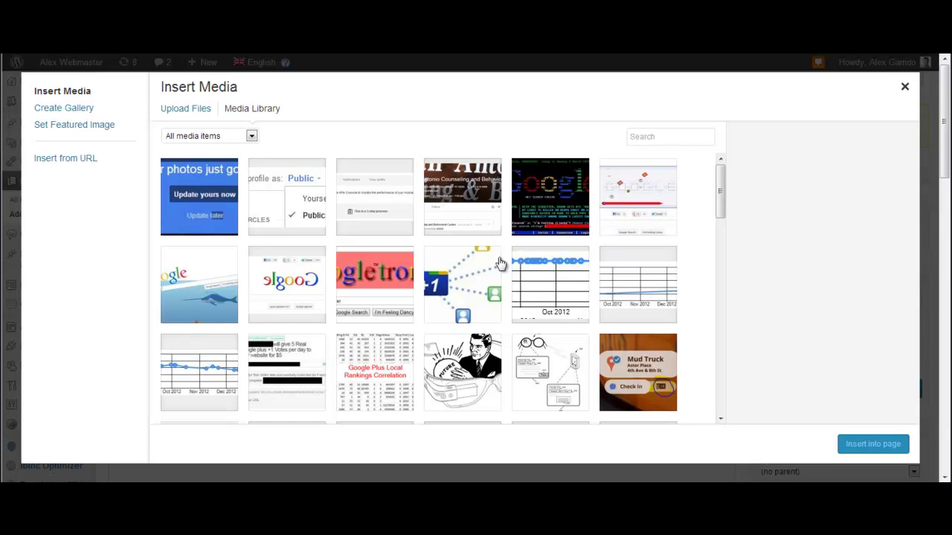
Switch the Insert Media window to the Upload Files panel and bring up the Start menu
mouse_move(723, 192)
left_mouse_down()
mouse_move(727, 367)
mouse_move(728, 185)
left_mouse_up()
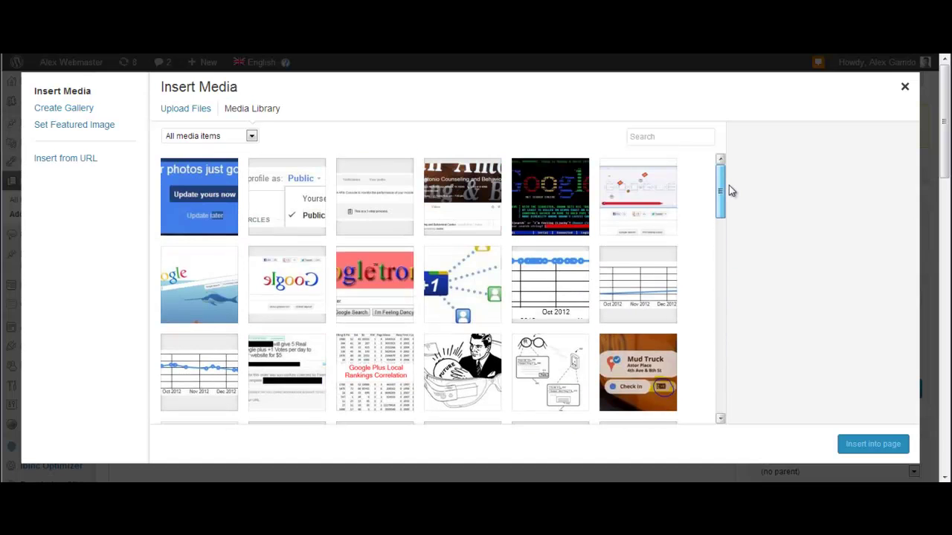
left_click(192, 112)
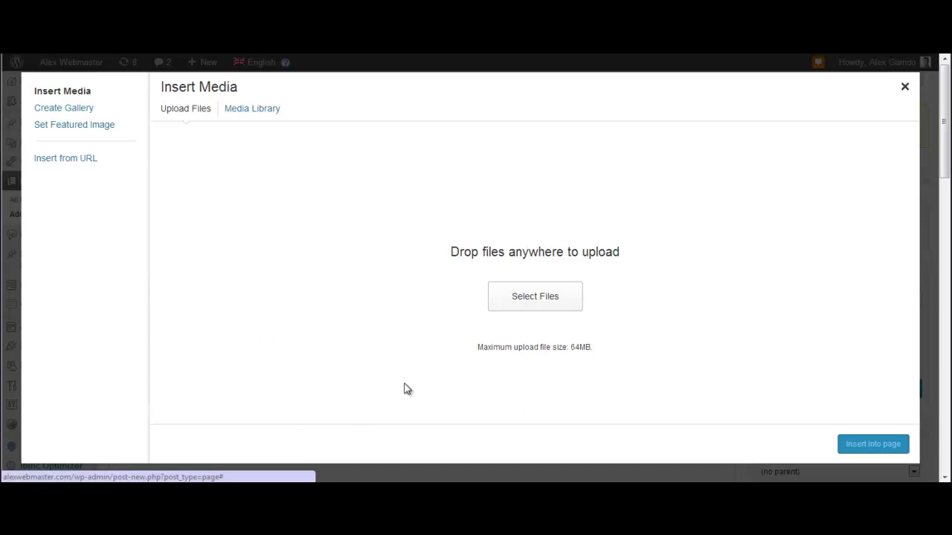
key("super")
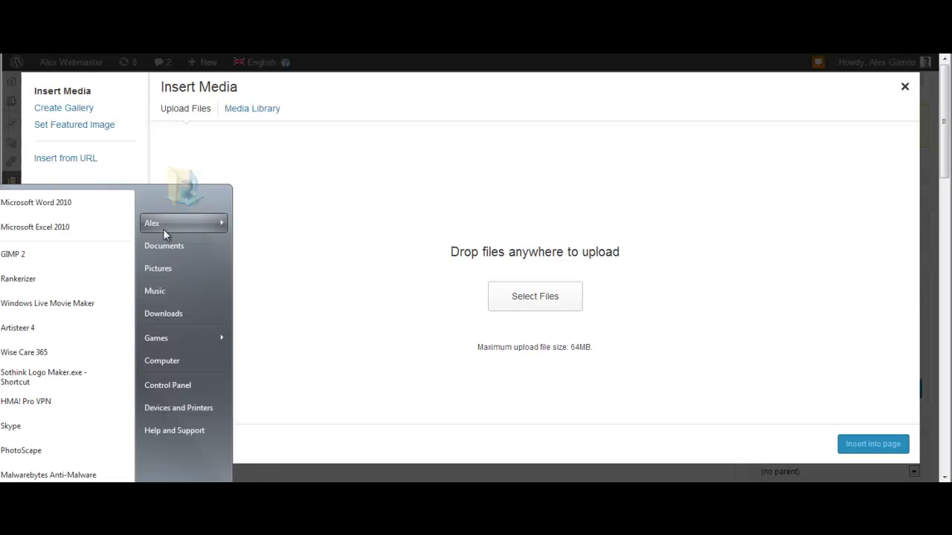
Open the Alexwebmaster folder from Computer and show its files as Large Icons
key("Escape")
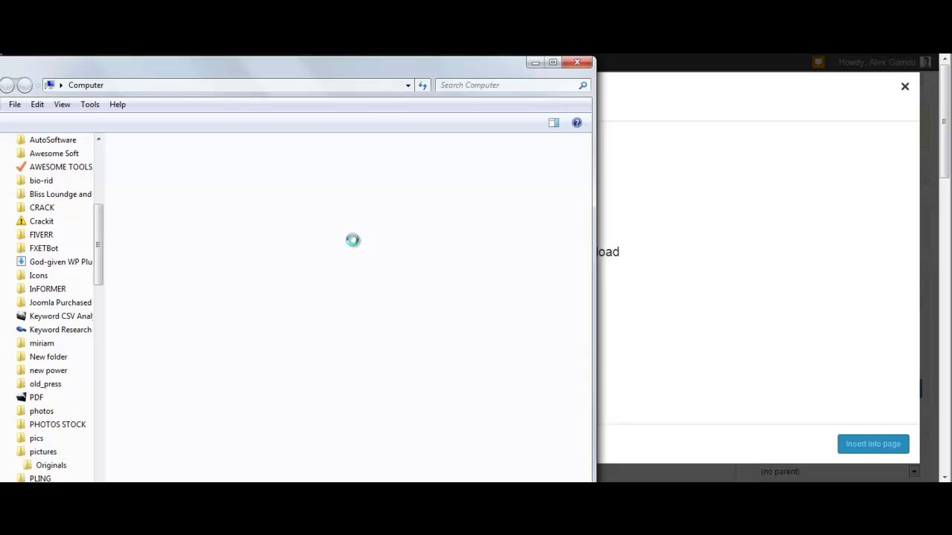
left_click_drag(100, 253, 104, 303)
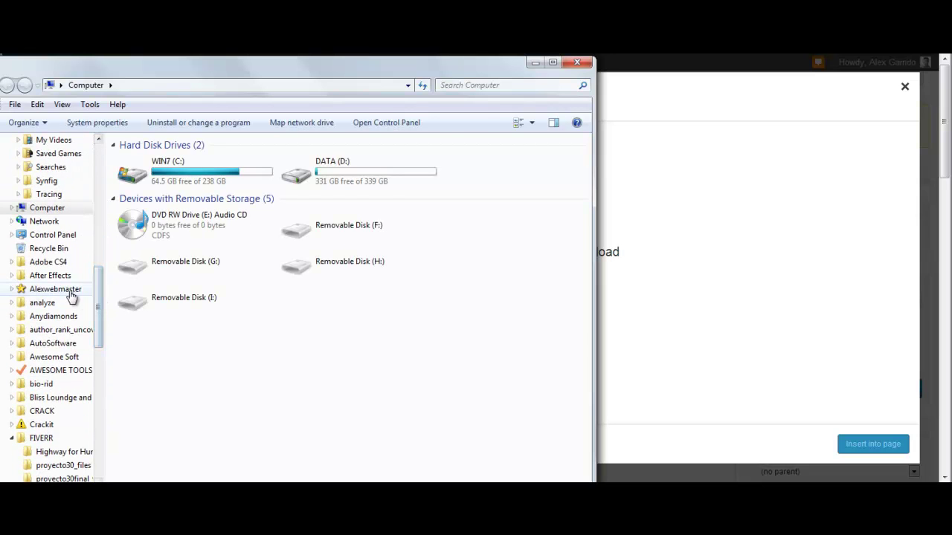
left_click(69, 291)
left_click(534, 122)
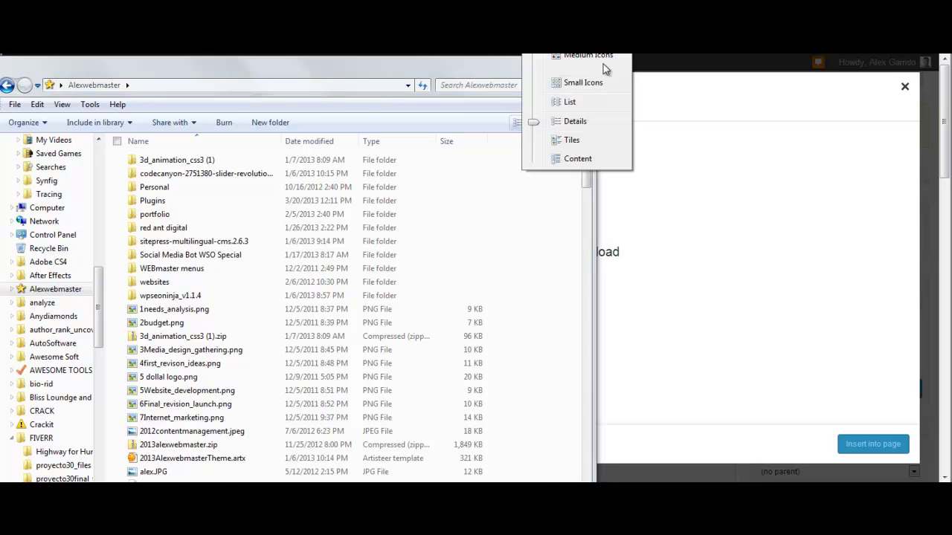
left_click(604, 64)
Drag Alexwebmasterlogo.png into the WordPress upload area to add it to the media library
left_click_drag(586, 176, 587, 204)
left_click_drag(484, 62, 303, 54)
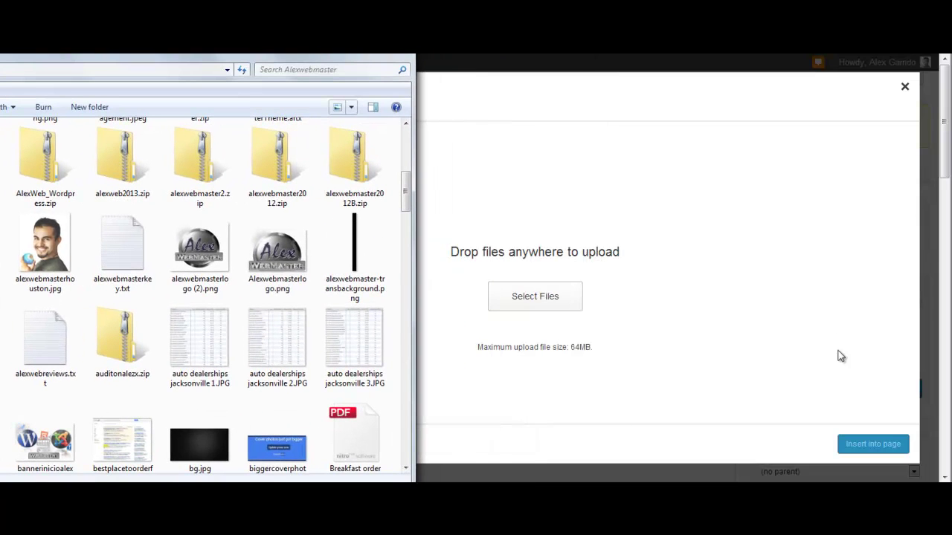
left_click(277, 257)
left_click_drag(277, 257, 523, 235)
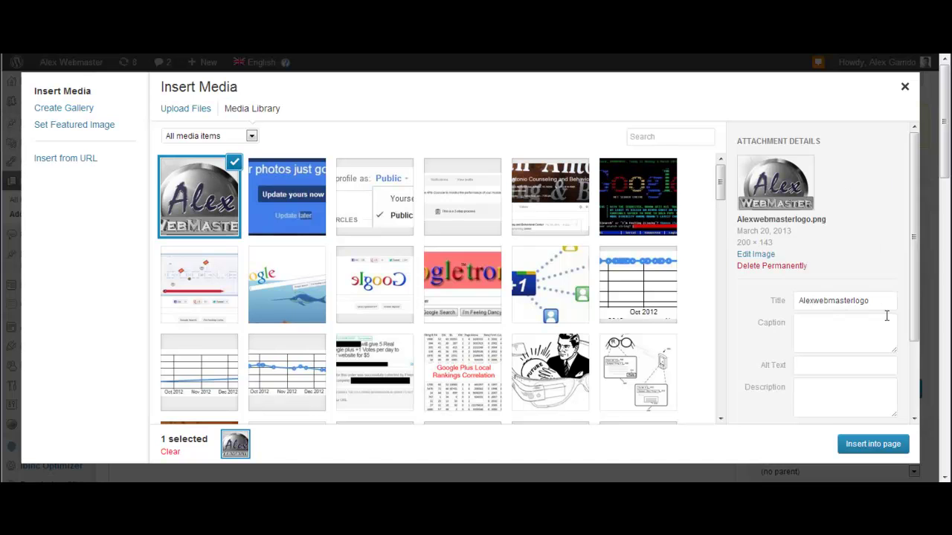
Retitle the uploaded logo 'Main Alex Logo' and give it the alt text 'sample of alt text'
left_click_drag(917, 246, 783, 254)
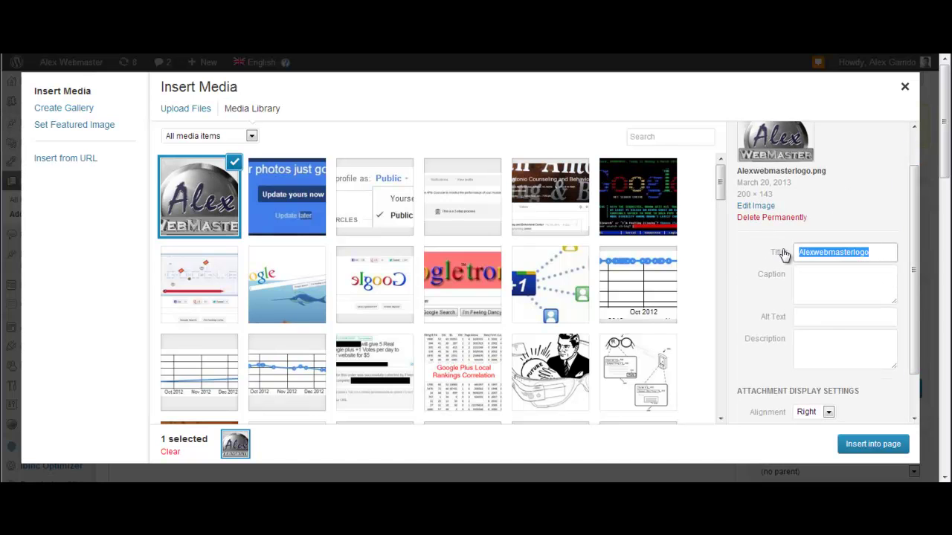
key("BackSpace")
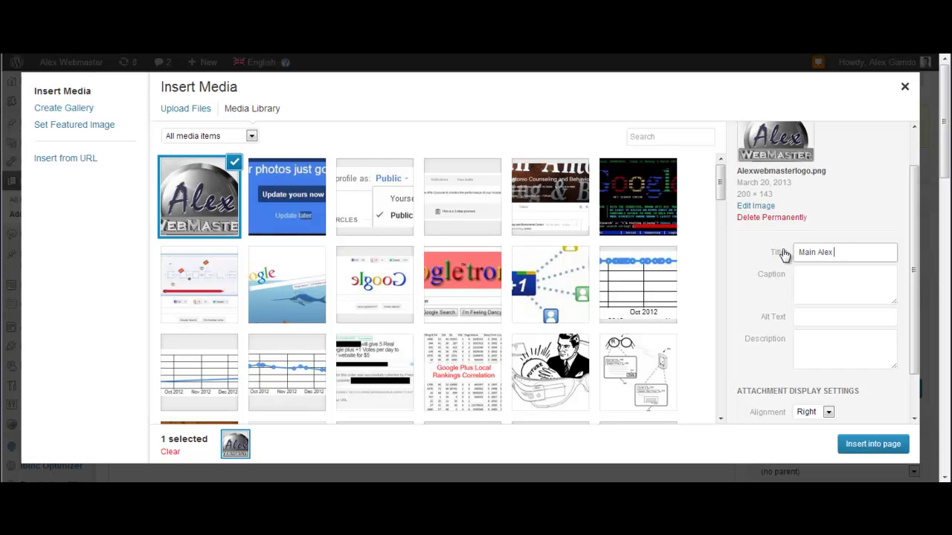
type("Main Alex Logo")
left_click(815, 271)
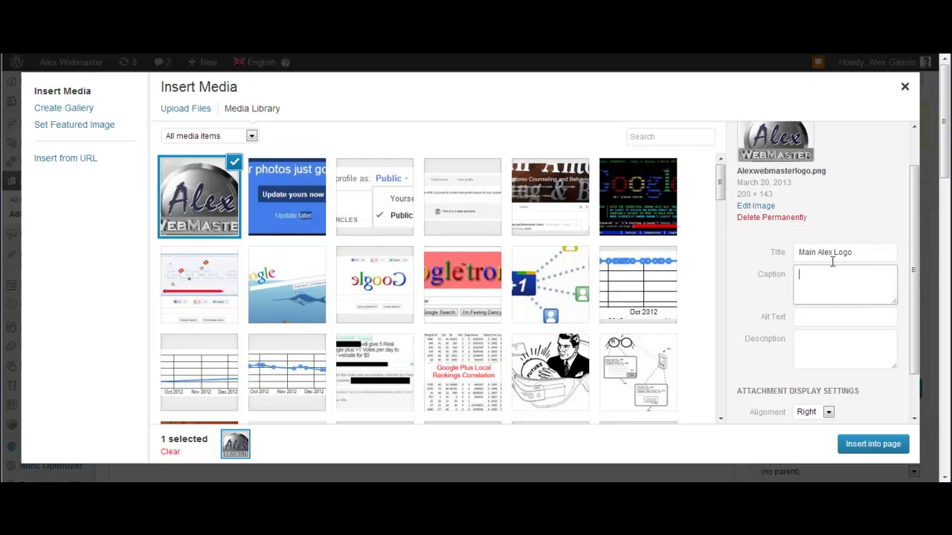
left_click(829, 317)
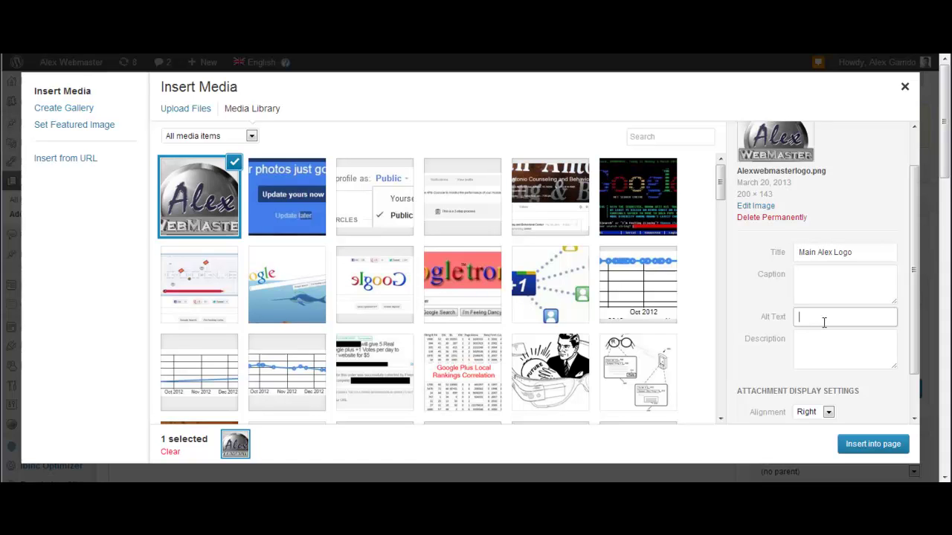
type("ample of alt text")
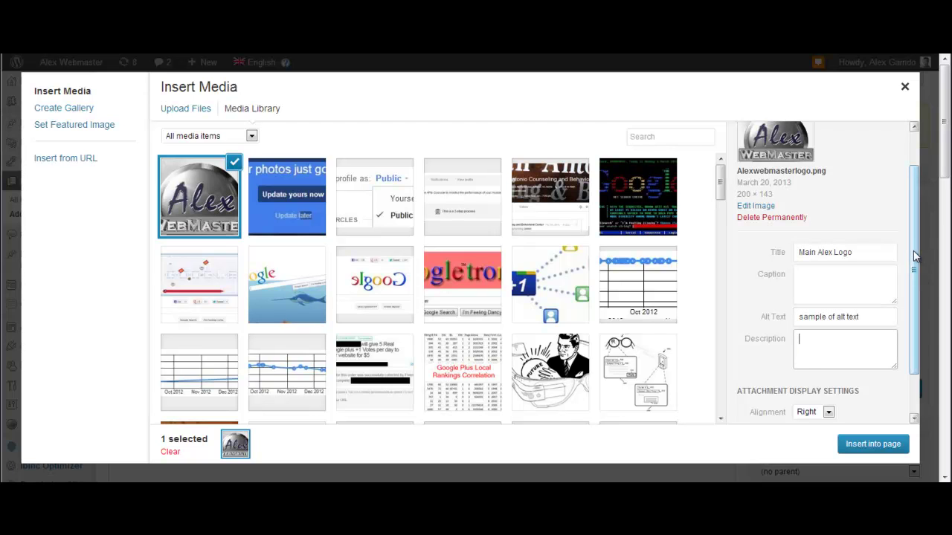
left_click_drag(915, 283, 926, 325)
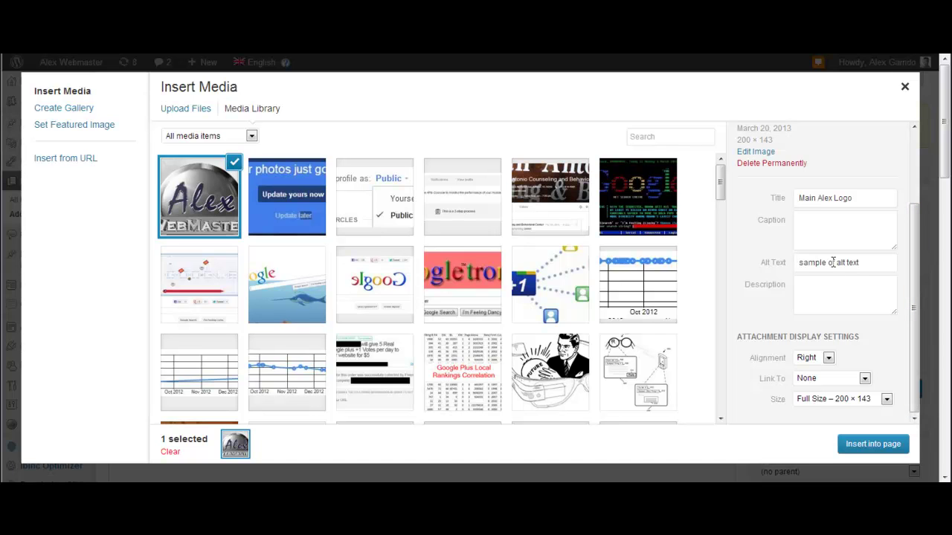
Set the image alignment to Left and, after trying Custom URL, its link to None
left_click(828, 359)
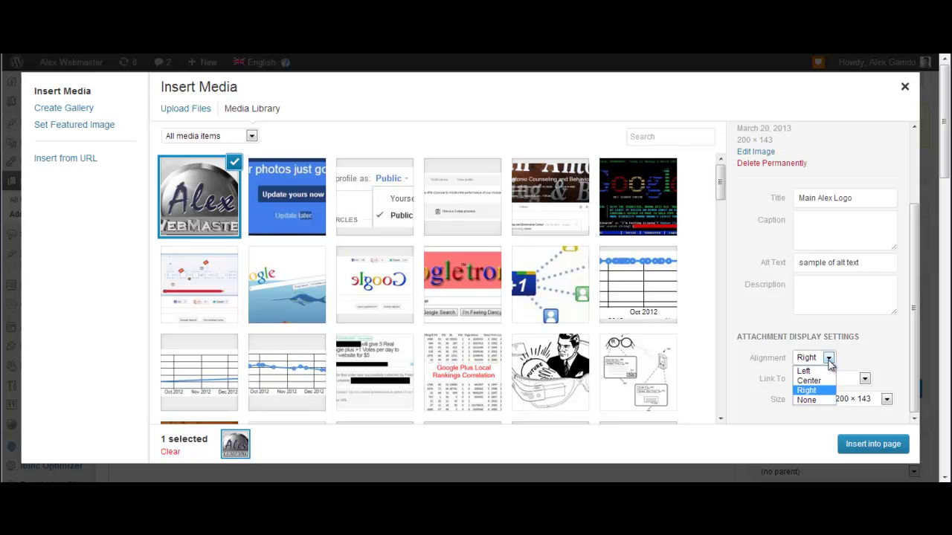
left_click(804, 371)
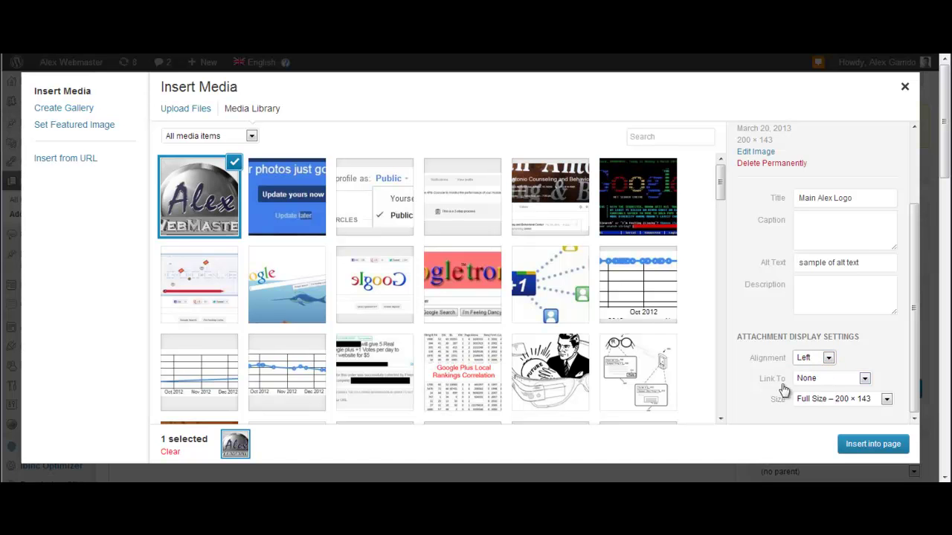
left_click(864, 379)
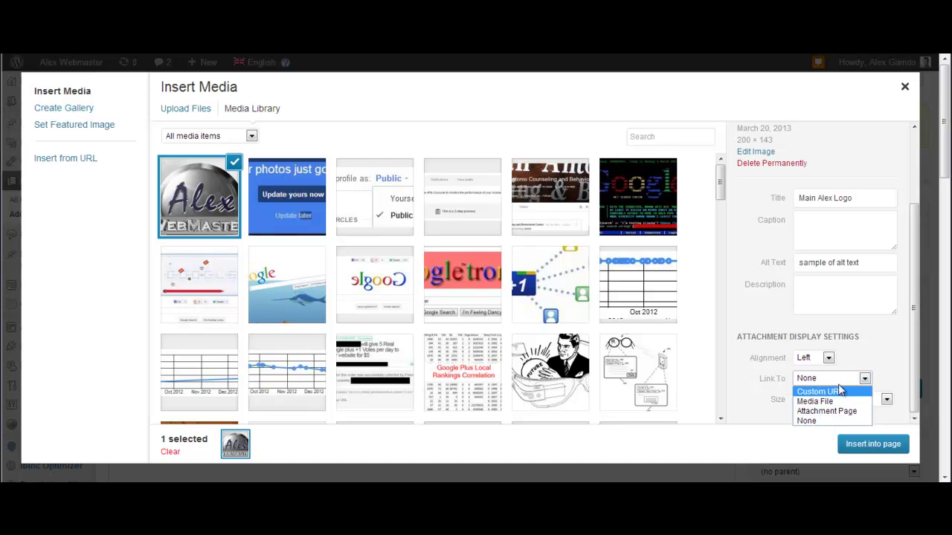
left_click(873, 358)
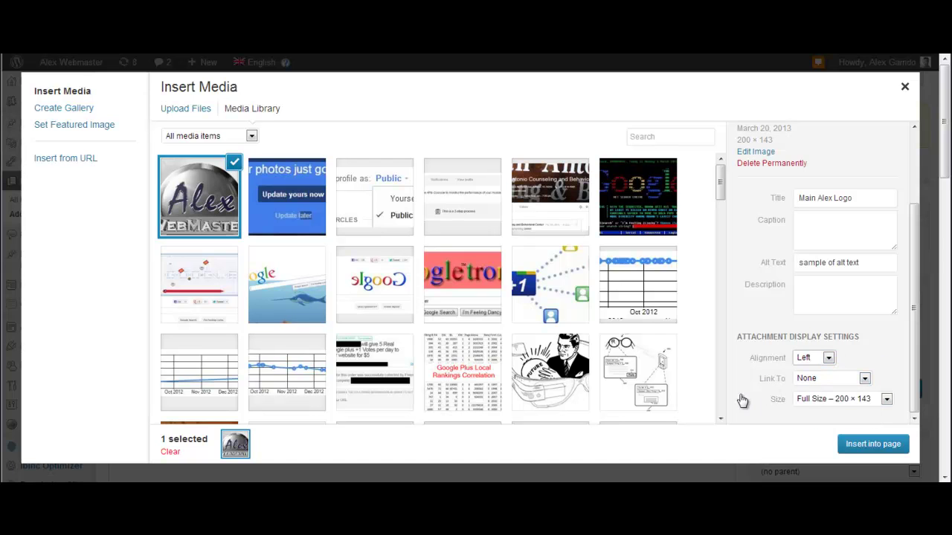
left_click(818, 379)
left_click(824, 393)
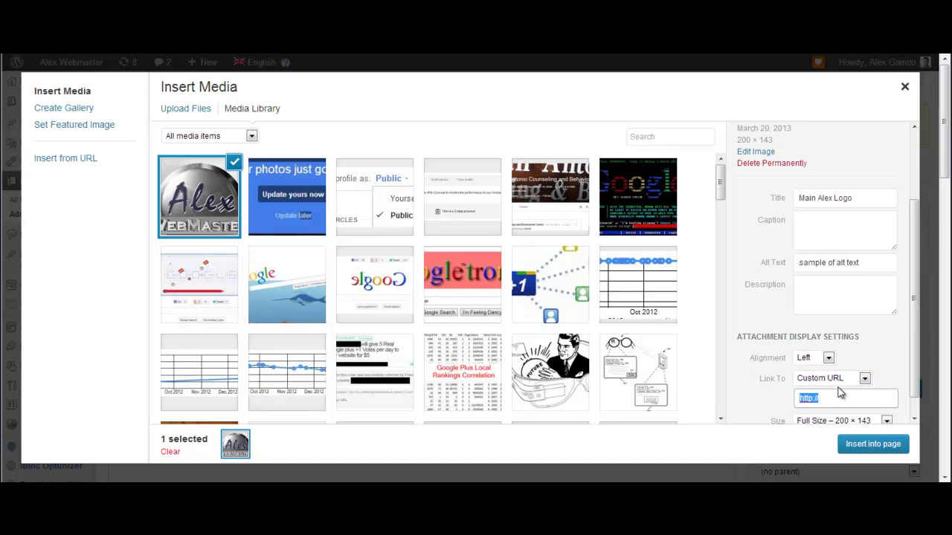
left_click(841, 399)
left_click(867, 379)
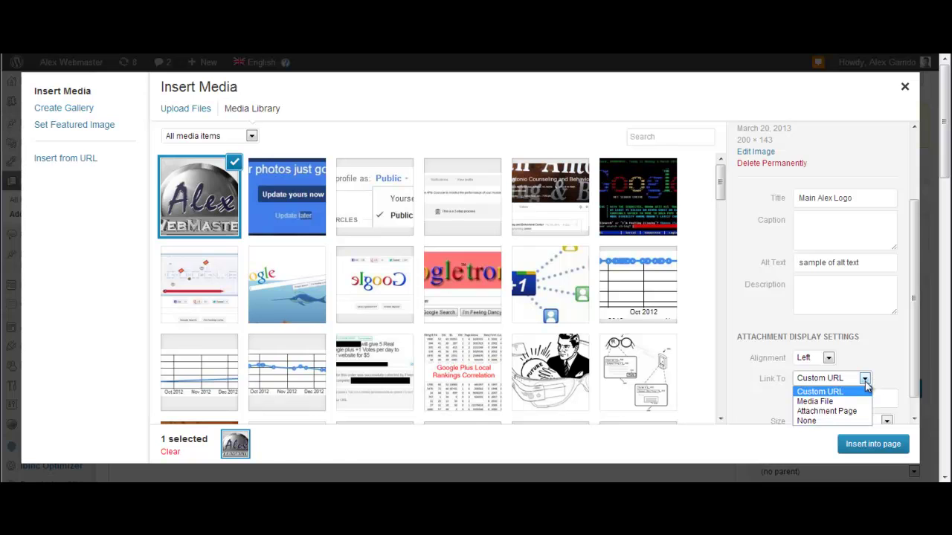
left_click(835, 421)
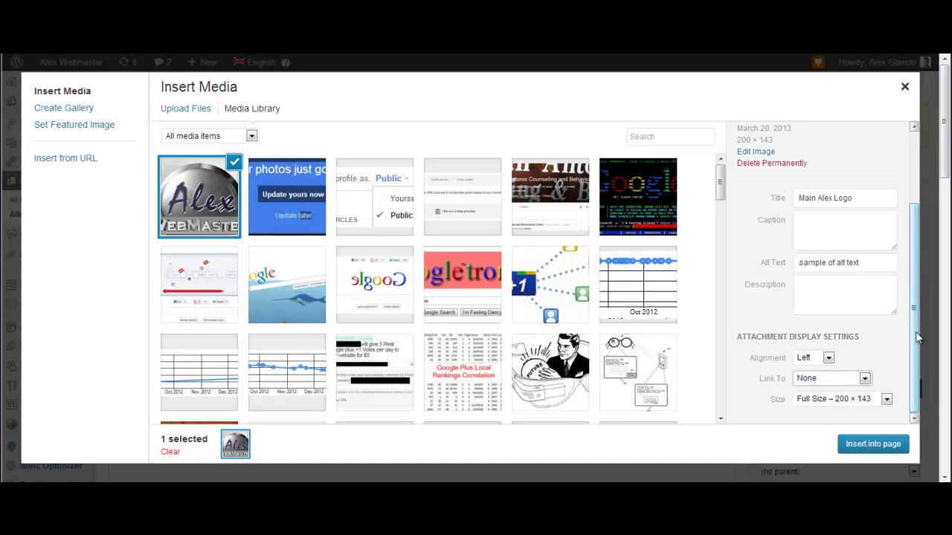
Keep the image at Full Size 200 × 143 and insert it into the page
left_click(882, 401)
left_click(870, 399)
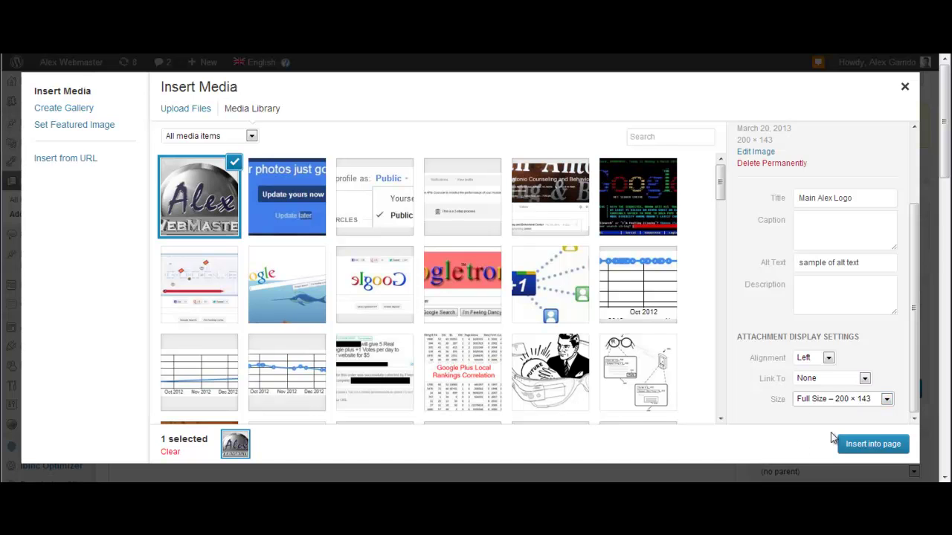
left_click(862, 401)
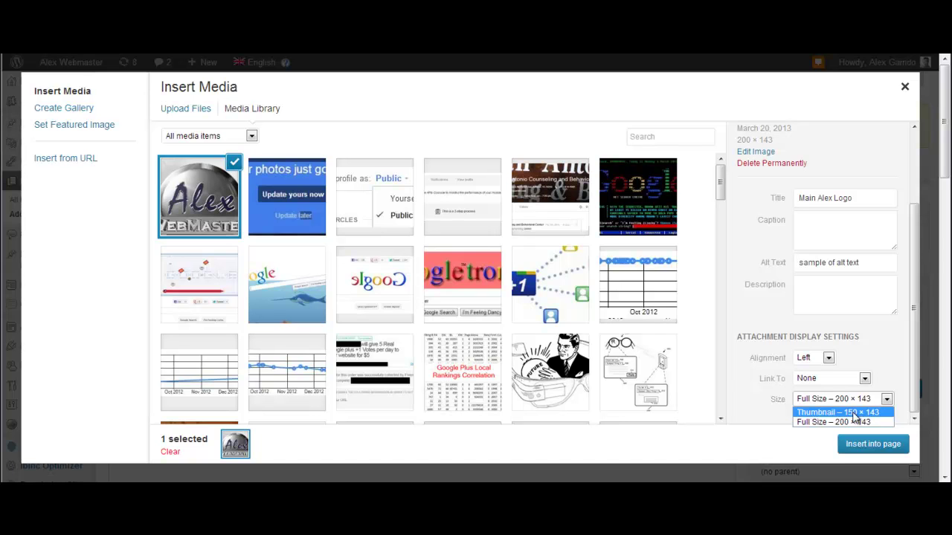
left_click(854, 421)
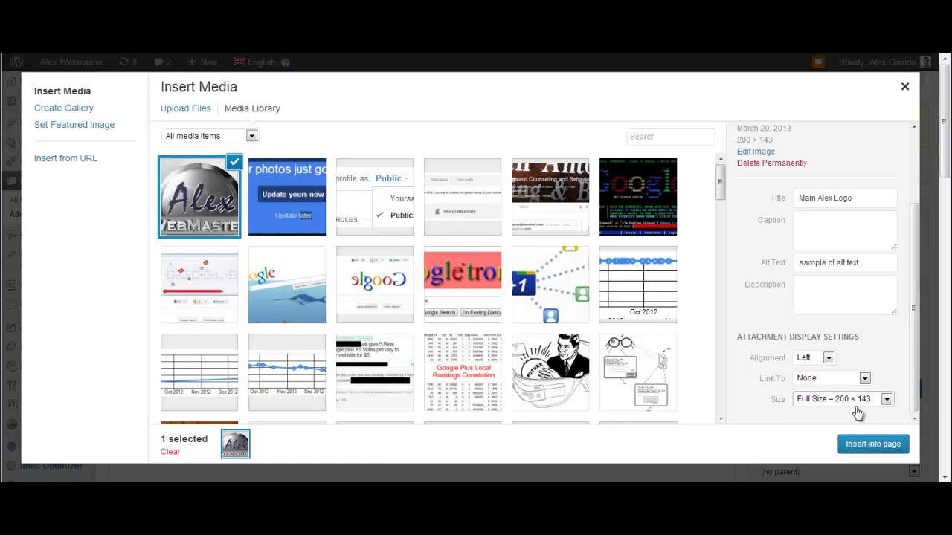
left_click(867, 444)
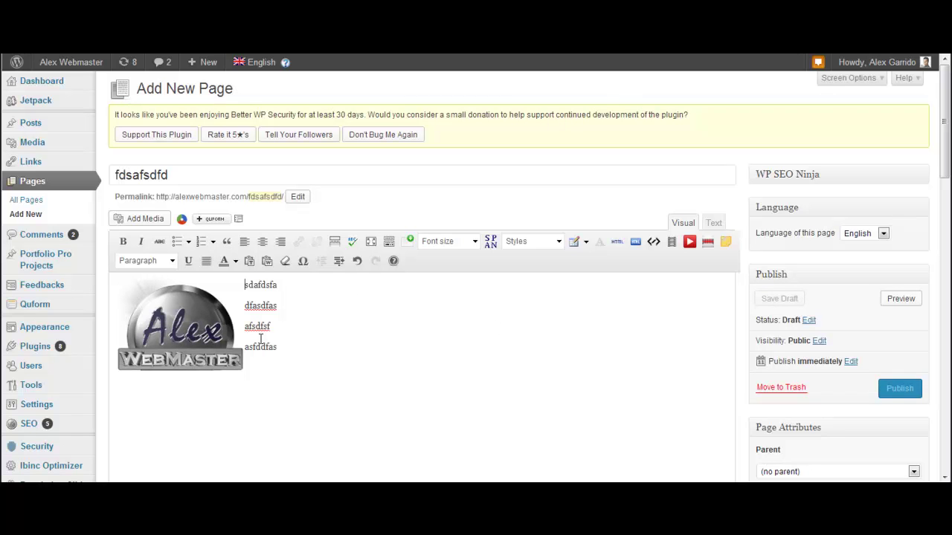
Select the inserted Alex Webmaster logo beside the four filler lines
left_click(195, 336)
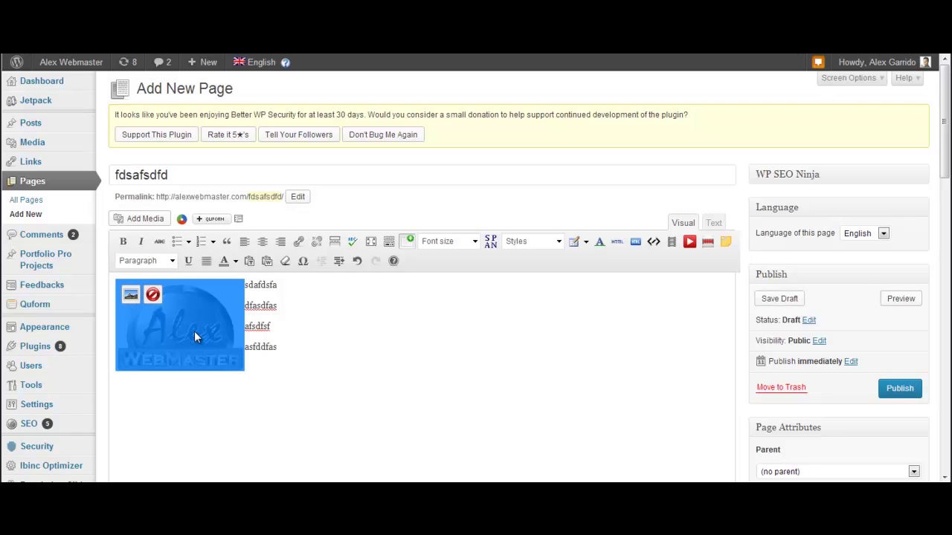
Change the logo's alignment from Left to Right and apply the update
left_click(131, 295)
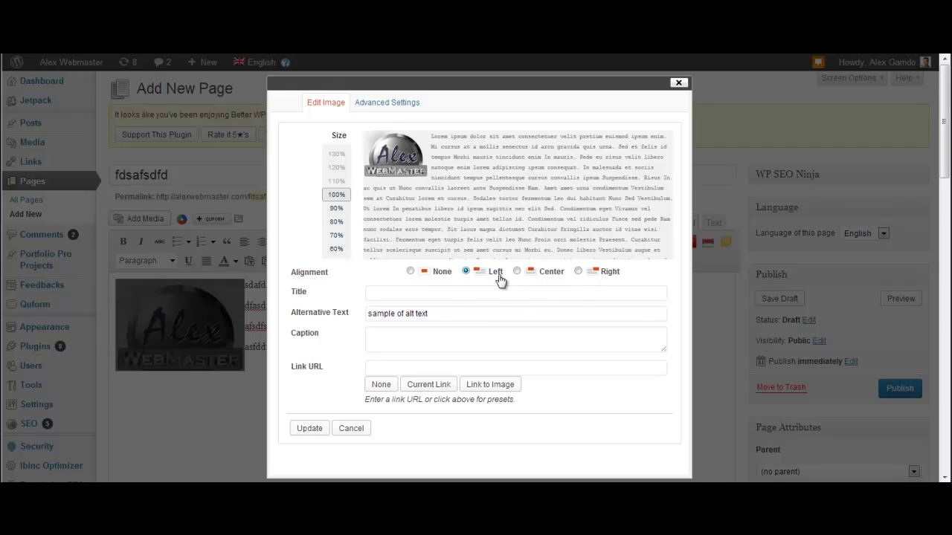
left_click(602, 273)
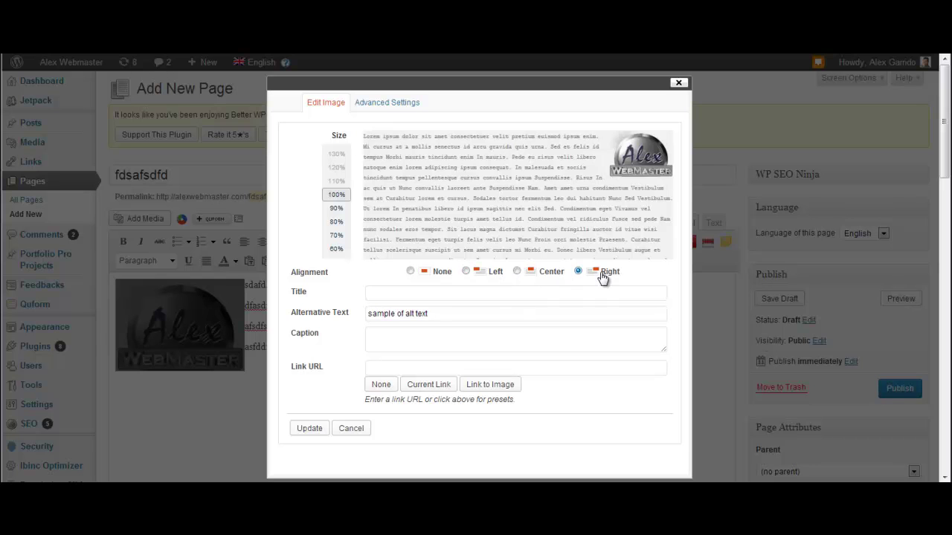
left_click(309, 429)
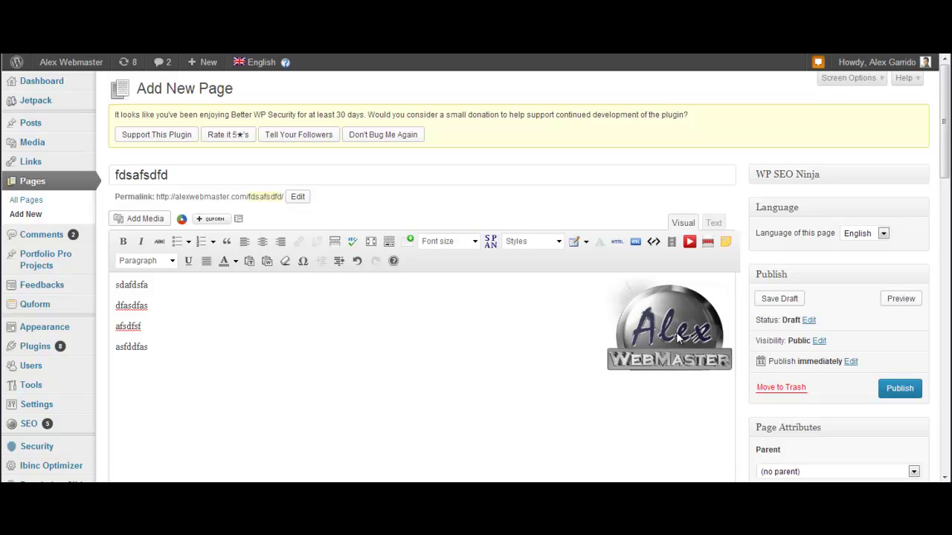
Delete the right-aligned logo image from the page body
left_click(662, 319)
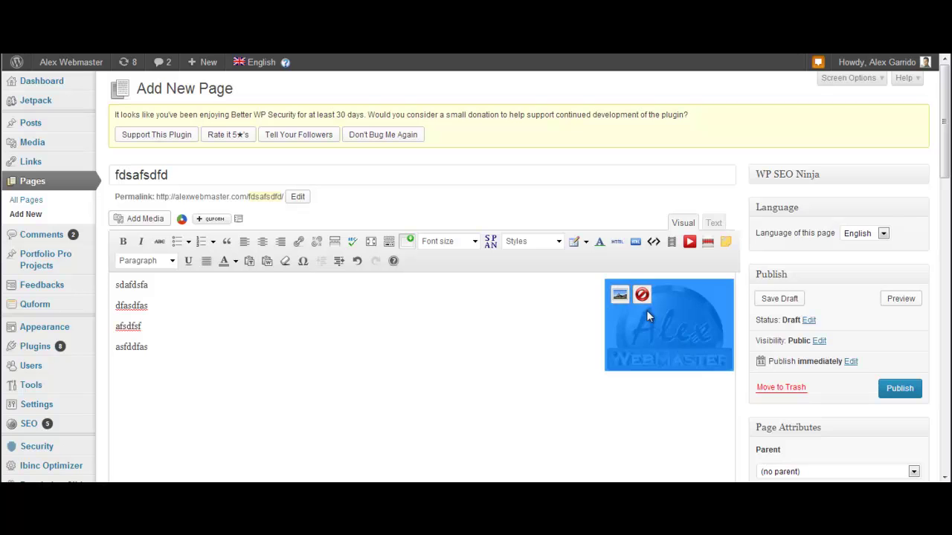
left_click(642, 296)
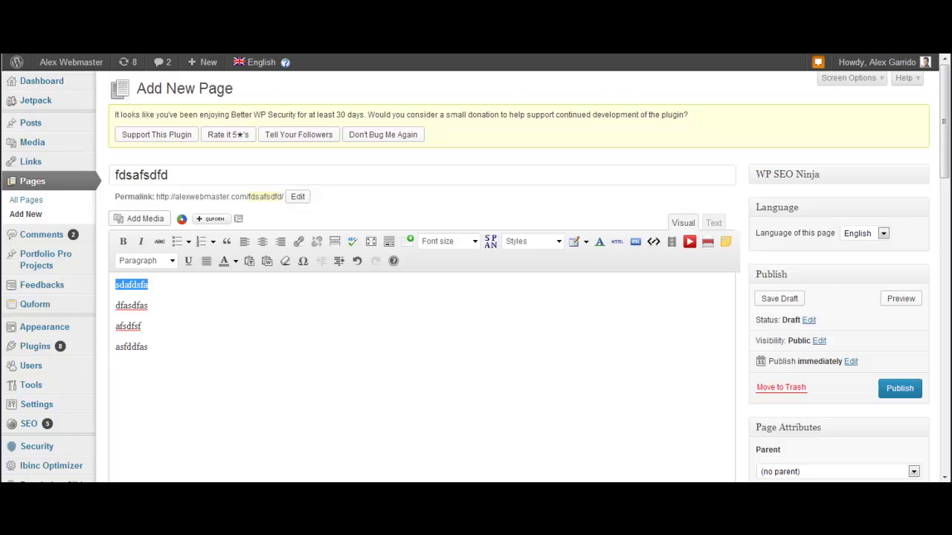
left_click_drag(943, 91, 943, 92)
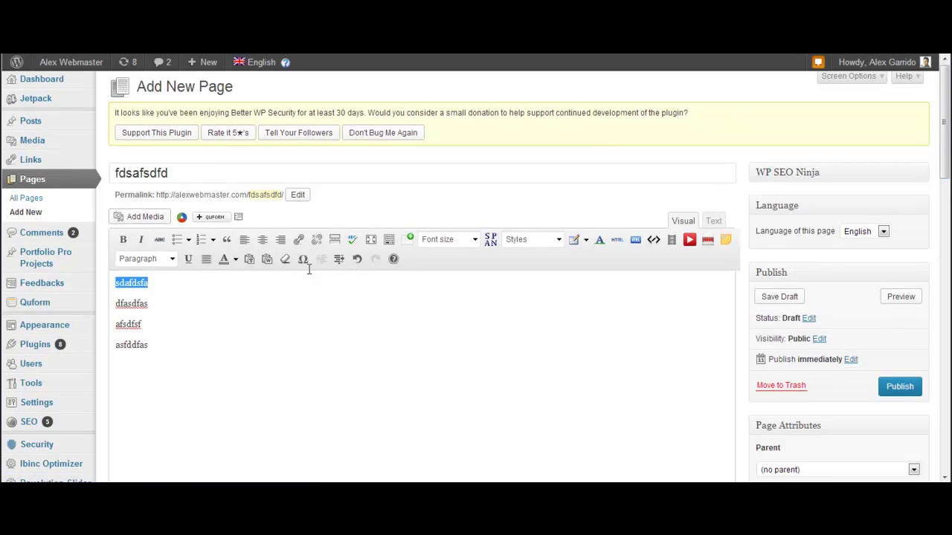
Pick Alexwebmasterlogo.png from the media library as the page's featured image
left_click(145, 217)
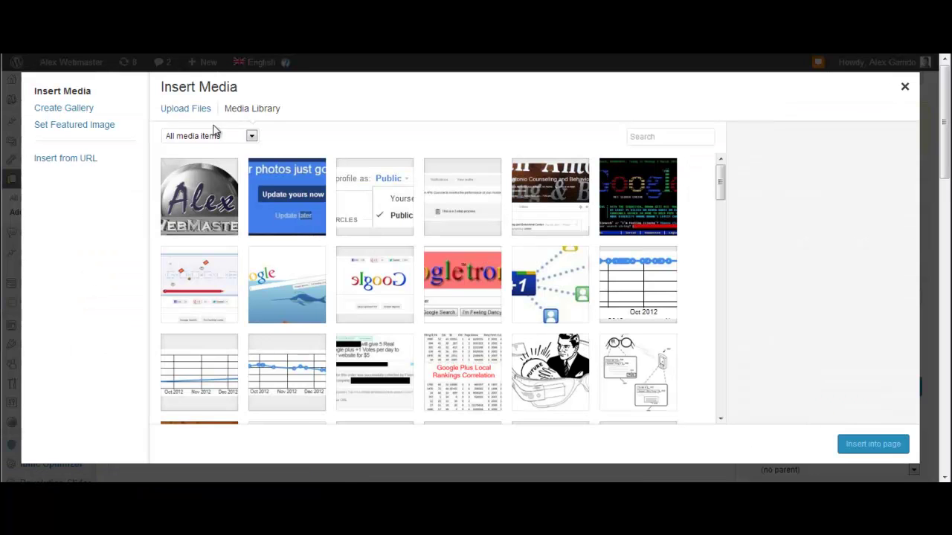
left_click(205, 206)
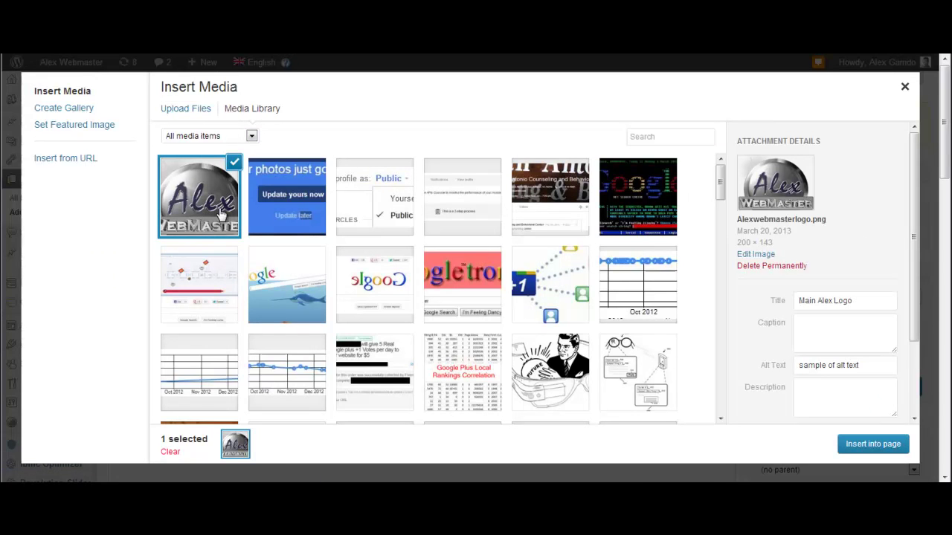
left_click(93, 128)
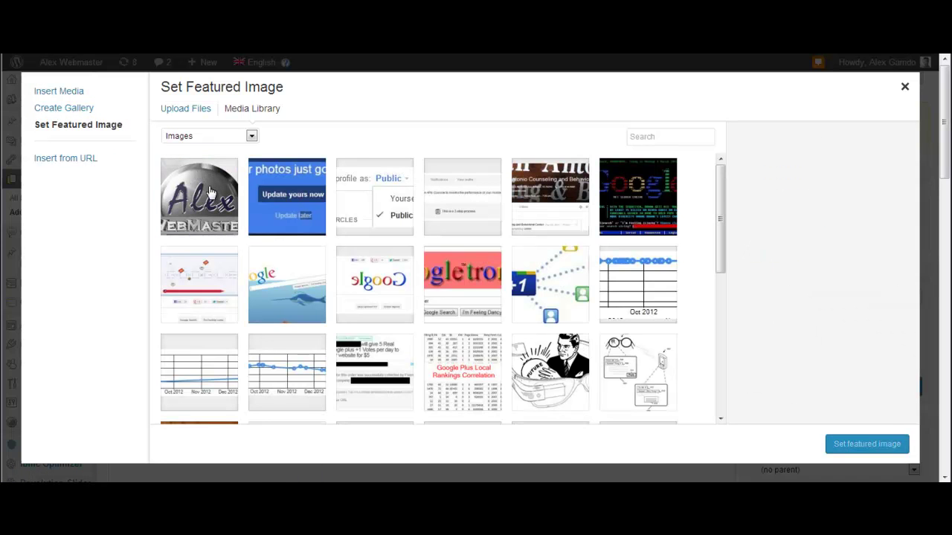
left_click(212, 192)
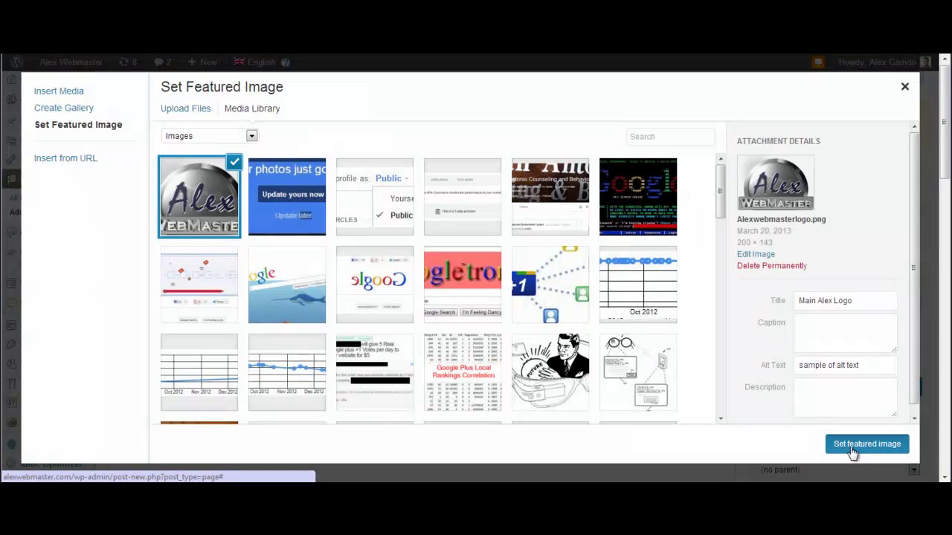
left_click(856, 452)
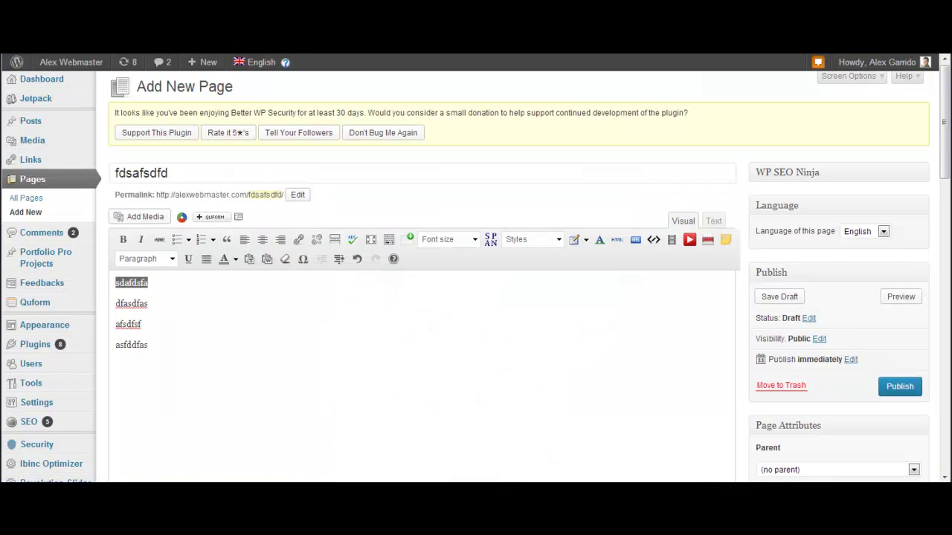